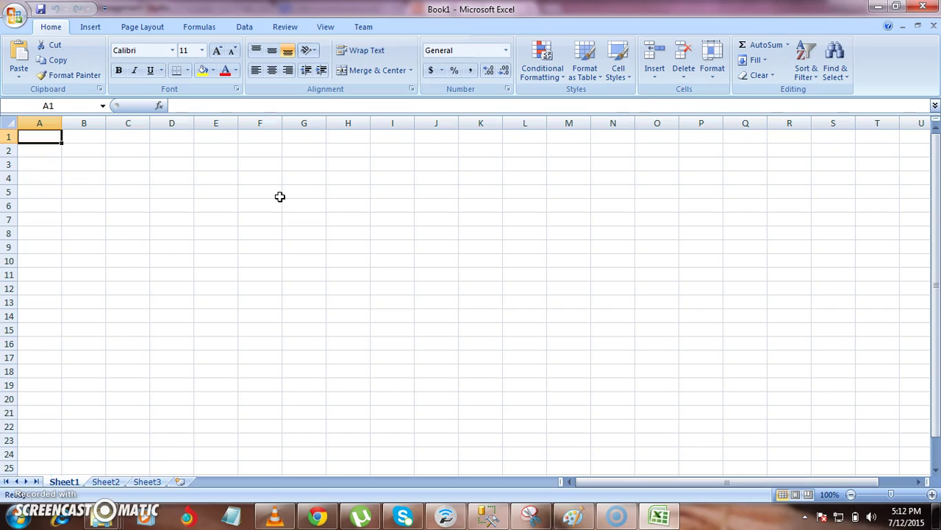
Start a SQL Server data connection to the local PC's SQLEXPRESS instance using Windows Authentication.
{"action": "left_click", "coordinate": [243, 28]}
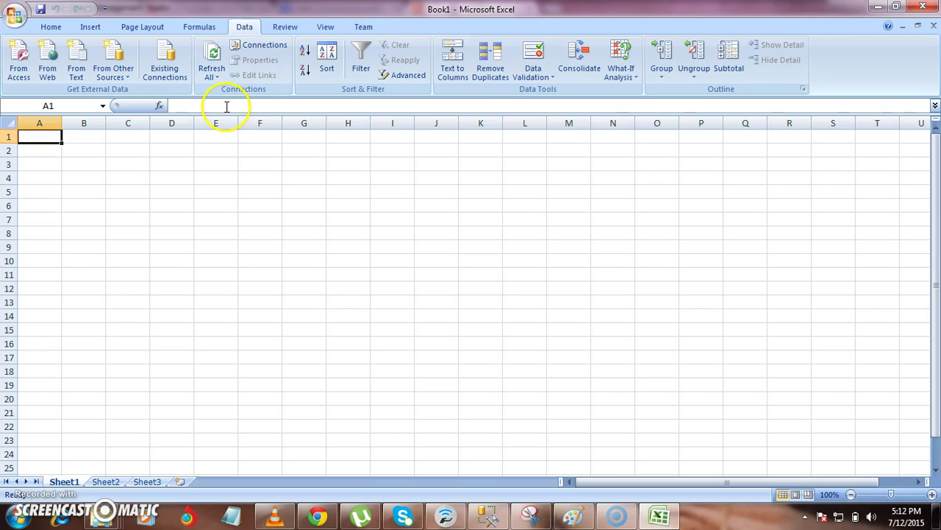
{"action": "left_click", "coordinate": [120, 81]}
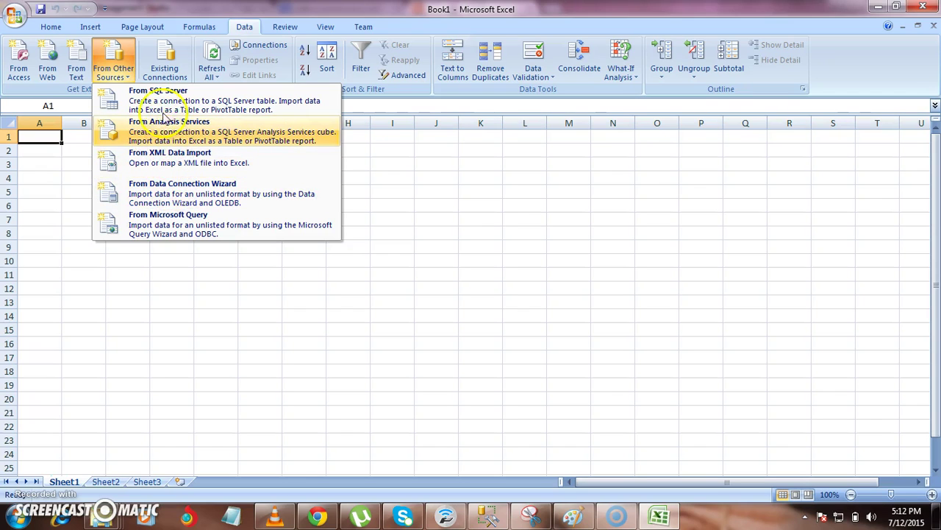
{"action": "left_click", "coordinate": [164, 109]}
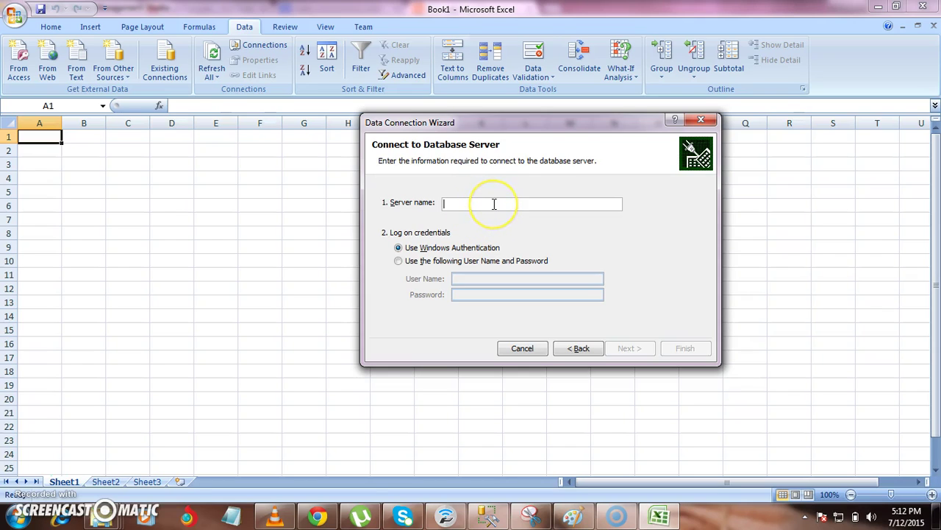
{"action": "type", "text": "SHRAVAN-PC\\SQLEXPRESS"}
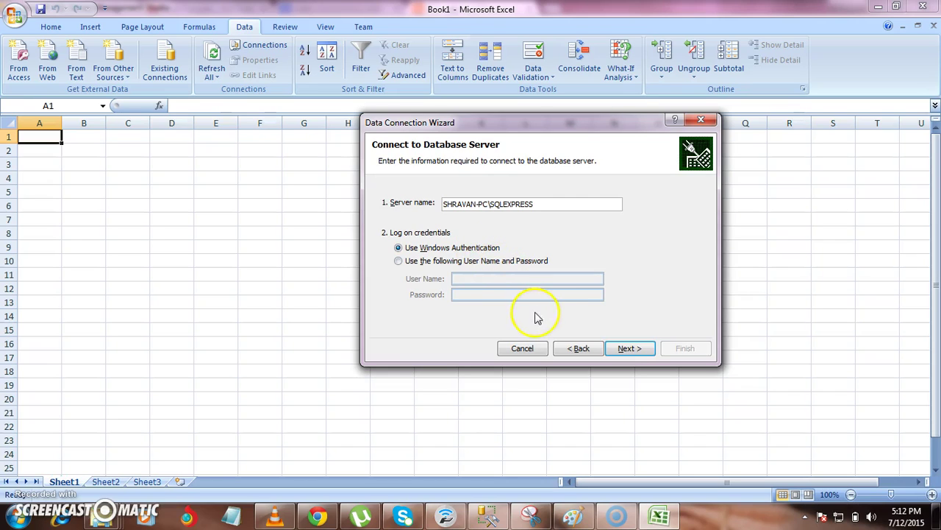
{"action": "left_click", "coordinate": [626, 350]}
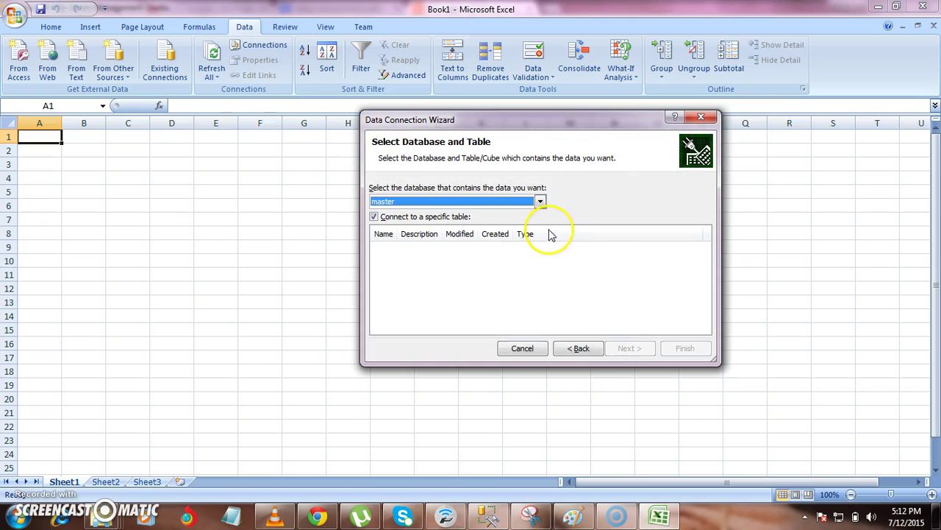
Choose the Demo database and its EmployeeContact table as the data to connect to.
{"action": "left_click", "coordinate": [540, 202]}
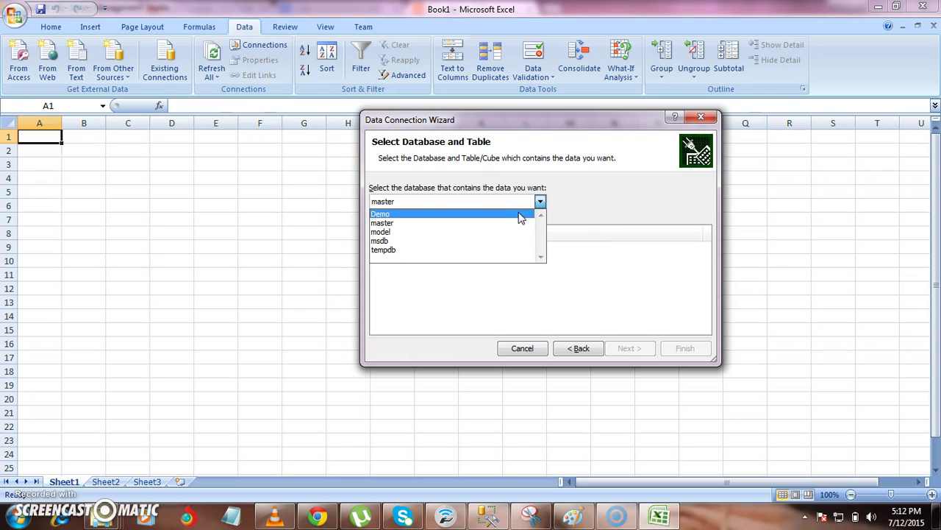
{"action": "left_click", "coordinate": [520, 214]}
{"action": "left_click", "coordinate": [543, 201]}
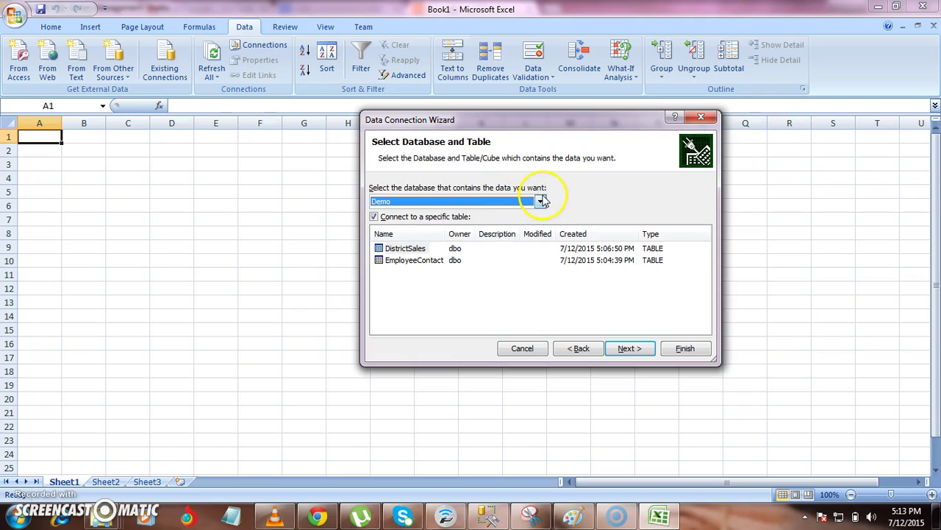
{"action": "left_click", "coordinate": [450, 201]}
{"action": "left_click", "coordinate": [451, 211]}
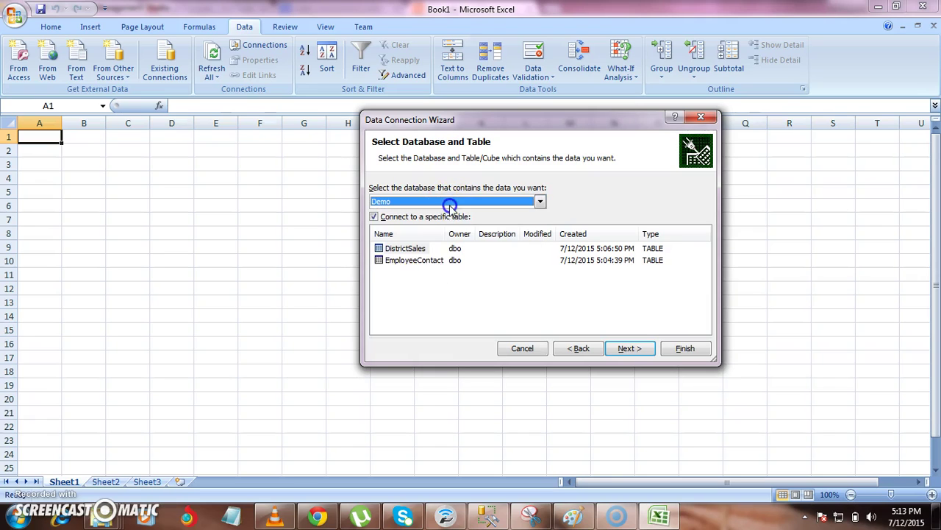
{"action": "left_click", "coordinate": [426, 261]}
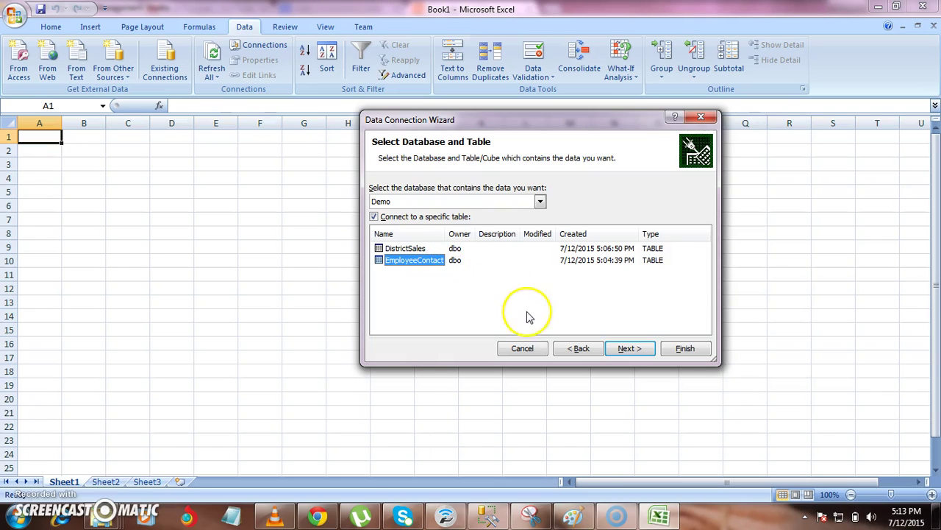
Save the EmployeeContact data connection file under its suggested name, replacing the existing file.
{"action": "left_click", "coordinate": [626, 349]}
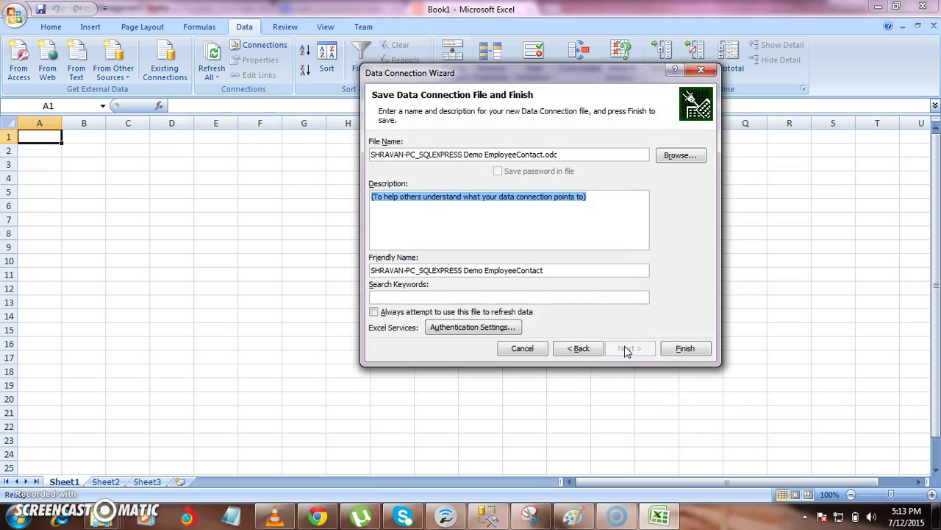
{"action": "left_click", "coordinate": [687, 348]}
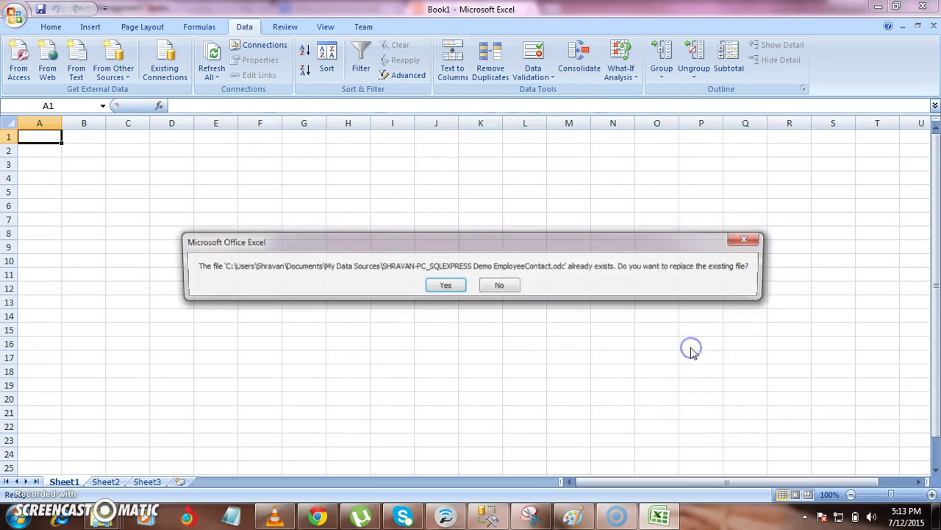
{"action": "left_click", "coordinate": [463, 287]}
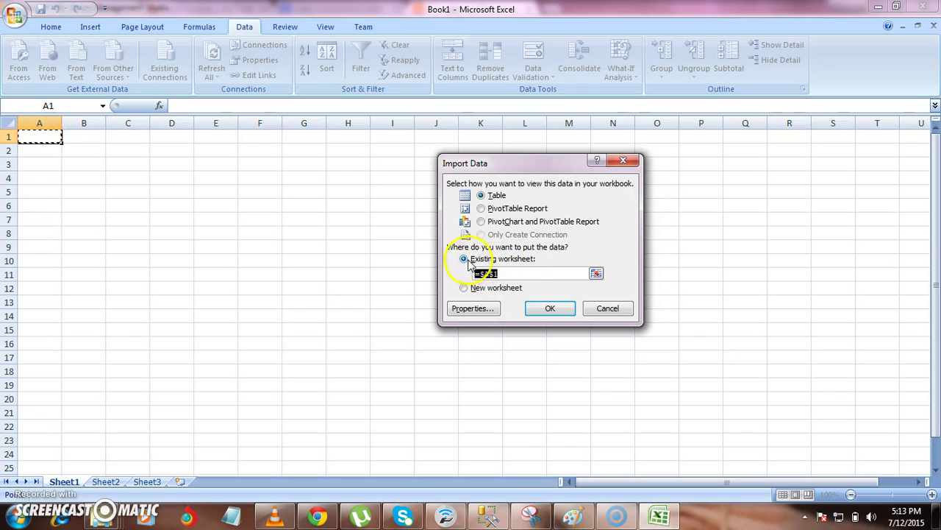
Import the data as a table into the existing worksheet at cell A1.
{"action": "left_click", "coordinate": [465, 288]}
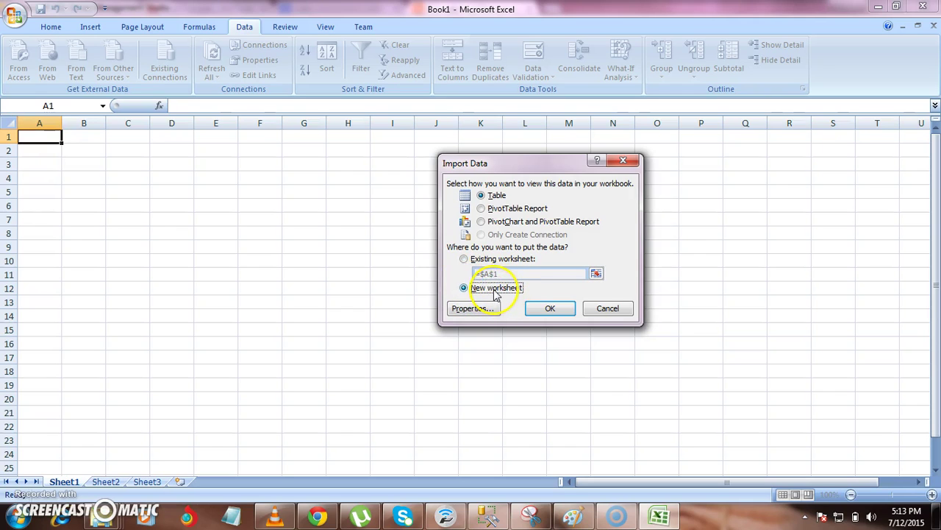
{"action": "left_click", "coordinate": [464, 259]}
{"action": "left_click", "coordinate": [541, 311]}
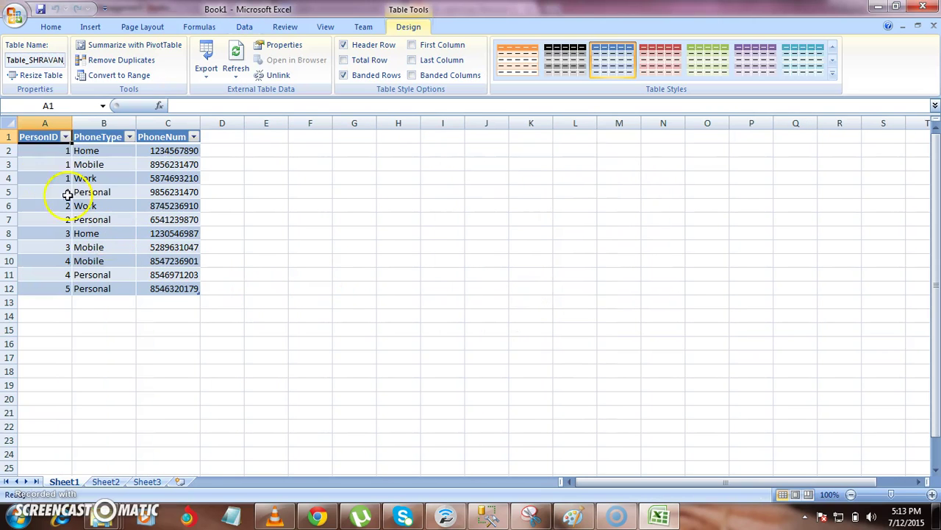
Look through the imported EmployeeContact rows in the PersonID and PhoneType columns.
{"action": "left_click", "coordinate": [44, 155]}
{"action": "key", "text": "Down"}
{"action": "key", "text": "Down"}
{"action": "key", "text": "Down"}
{"action": "key", "text": "Down"}
{"action": "key", "text": "Down"}
{"action": "key", "text": "Down"}
{"action": "key", "text": "Down"}
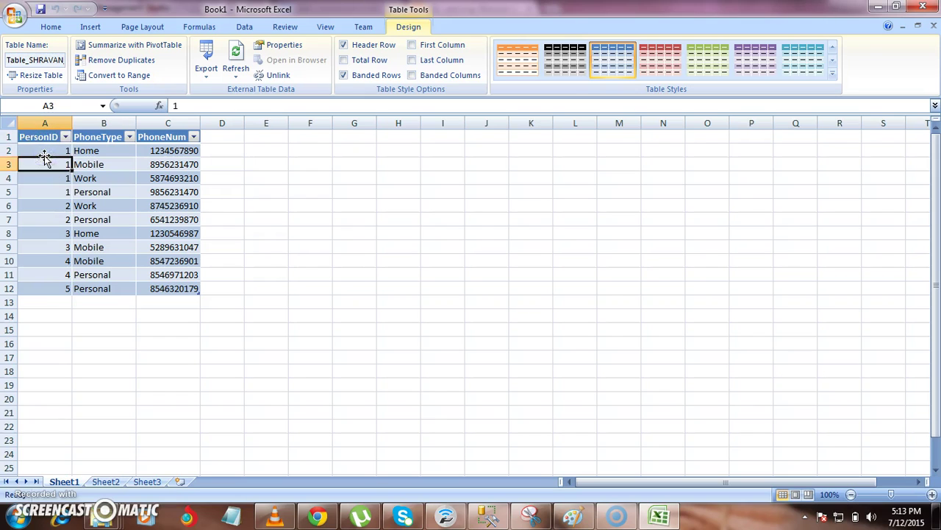
{"action": "key", "text": "Down"}
{"action": "key", "text": "Down"}
{"action": "key", "text": "Down"}
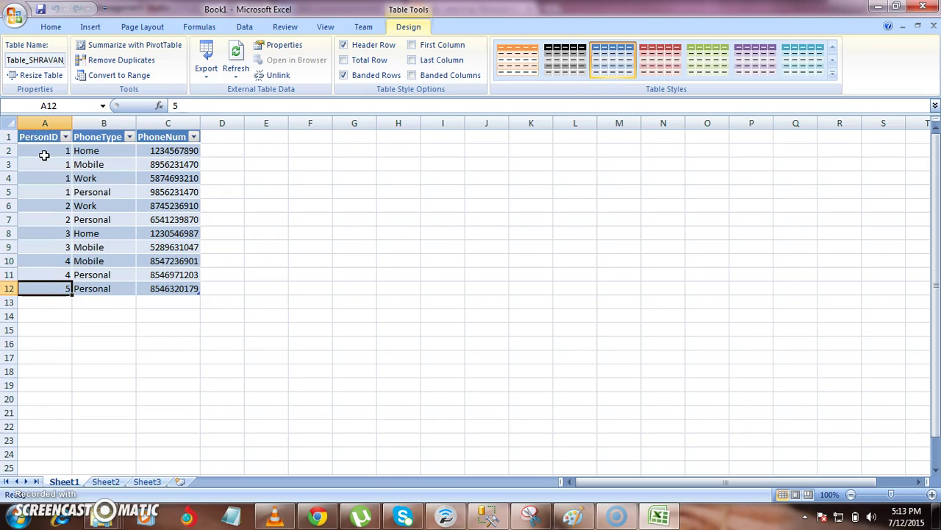
{"action": "left_click", "coordinate": [100, 152]}
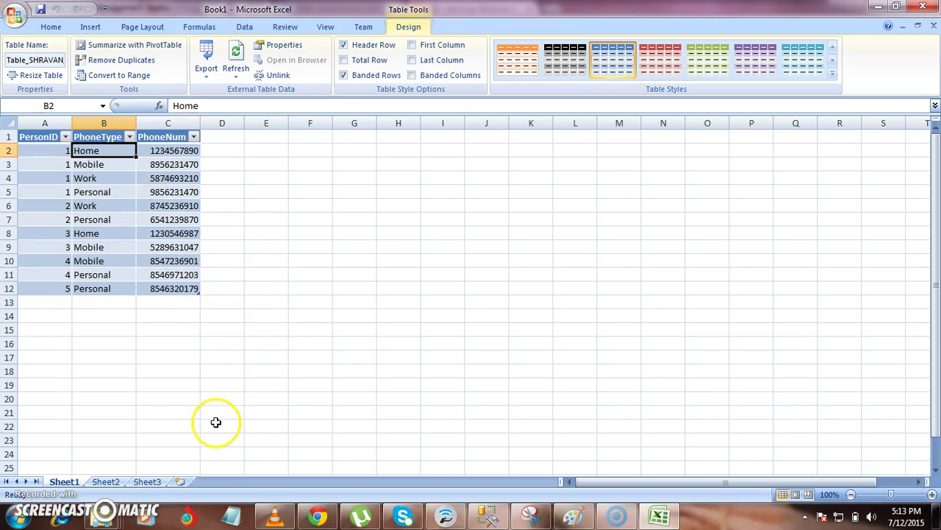
Switch to SQL Server Management Studio, change the query to SELECT * FROM dbo.EmployeeContact and execute it.
{"action": "left_click", "coordinate": [488, 515]}
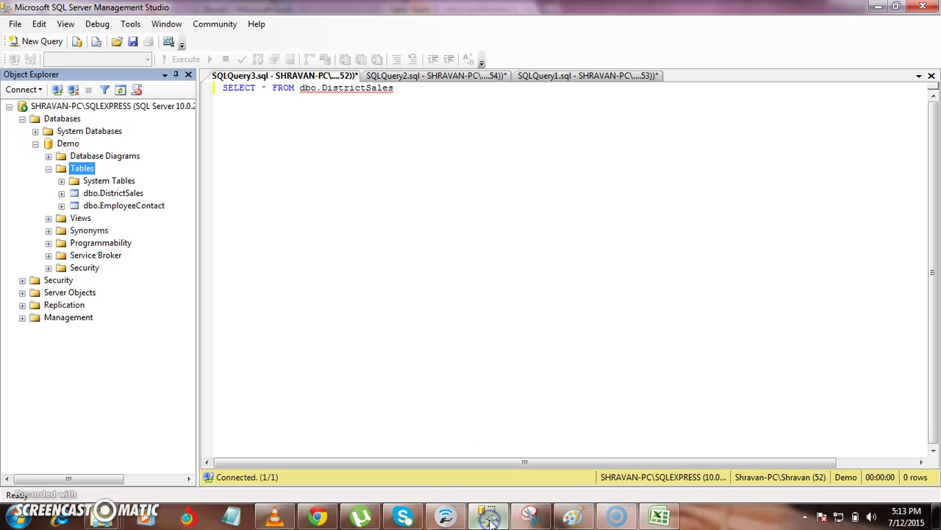
{"action": "left_click", "coordinate": [317, 87]}
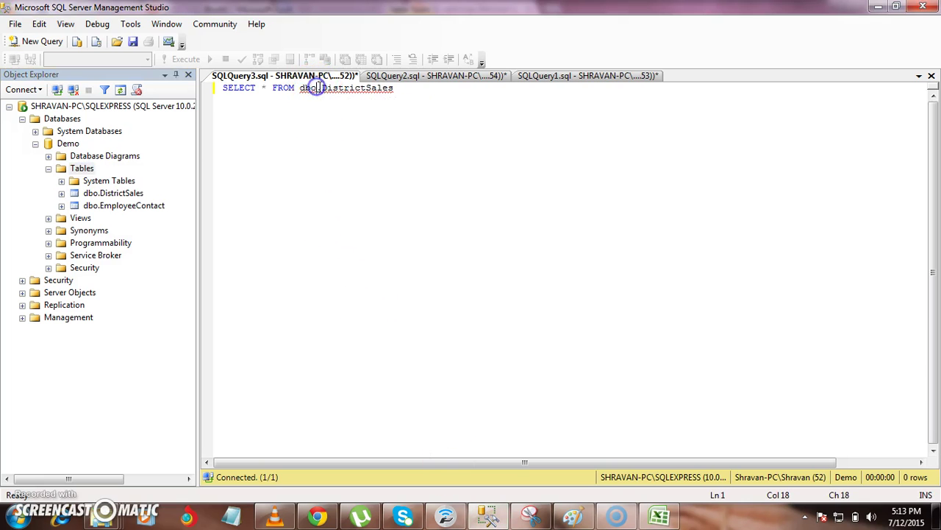
{"action": "key", "text": "alt+Tab"}
{"action": "key", "text": "alt+Tab"}
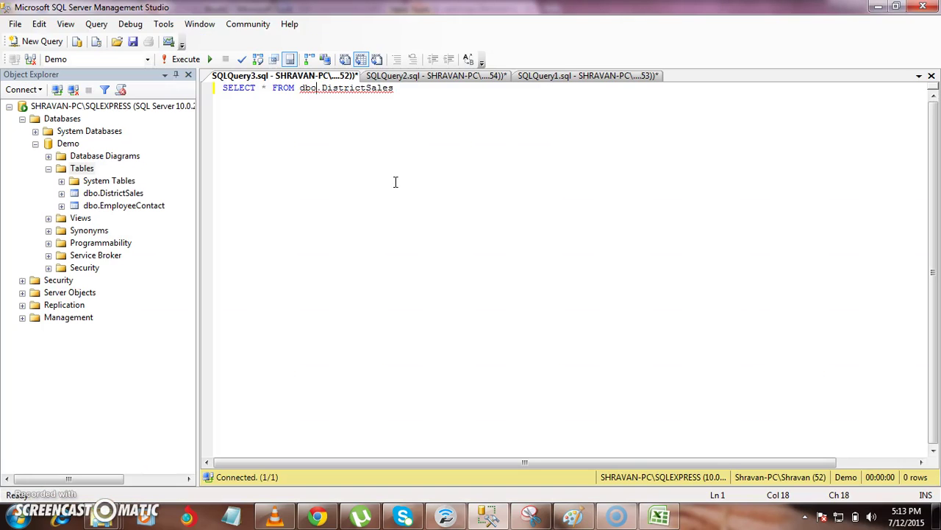
{"action": "key", "text": "shift+End"}
{"action": "type", "text": "E"}
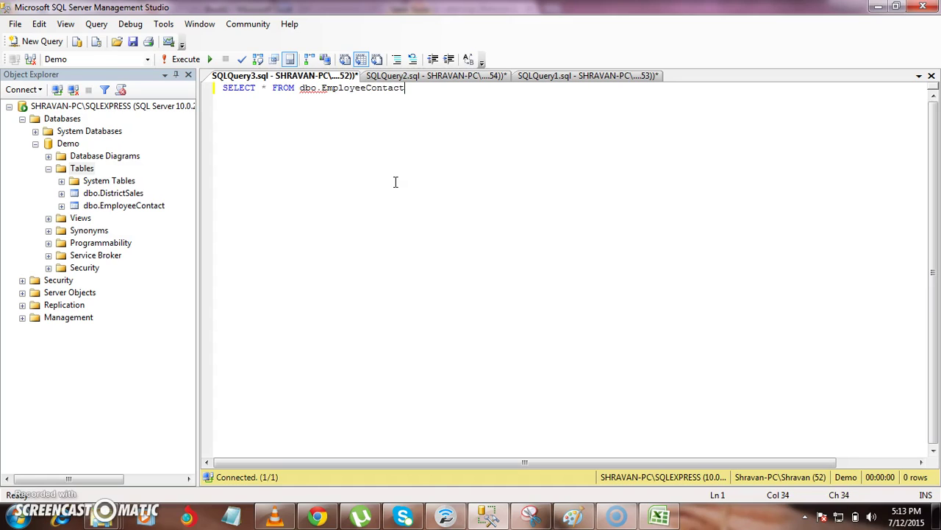
{"action": "key", "text": "F5"}
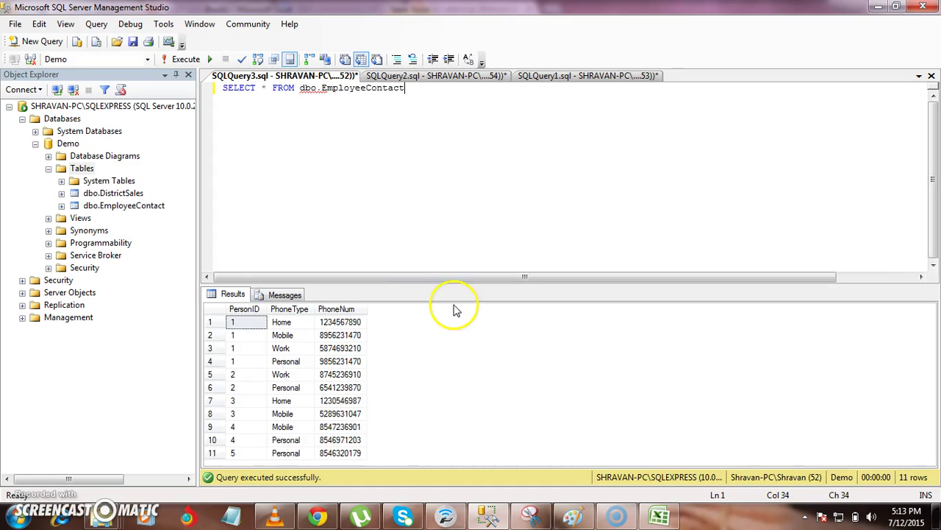
Compare the query results with the table imported into Excel, ending in the Excel workbook.
{"action": "key", "text": "alt+Tab"}
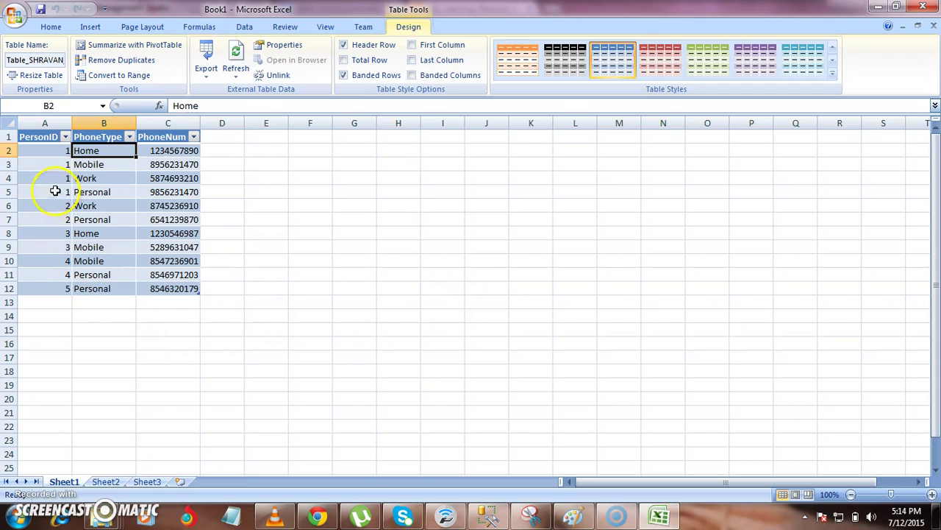
{"action": "key", "text": "alt+Tab"}
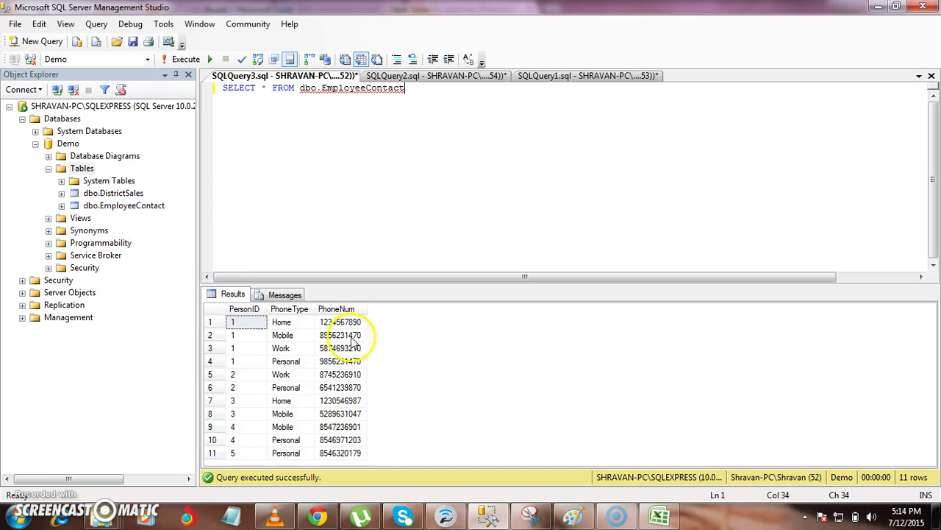
{"action": "key", "text": "alt+Tab"}
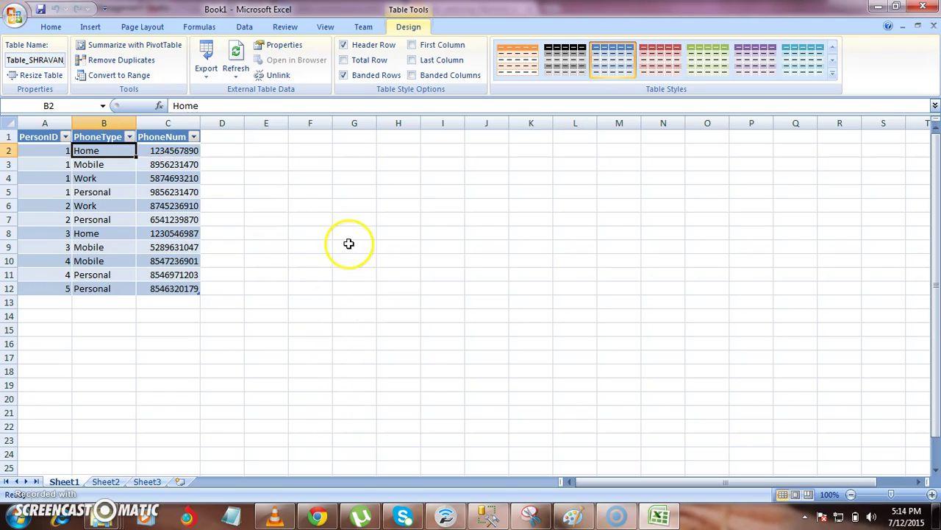
Refresh the imported EmployeeContact table from its SQL Server source.
{"action": "left_click", "coordinate": [236, 80]}
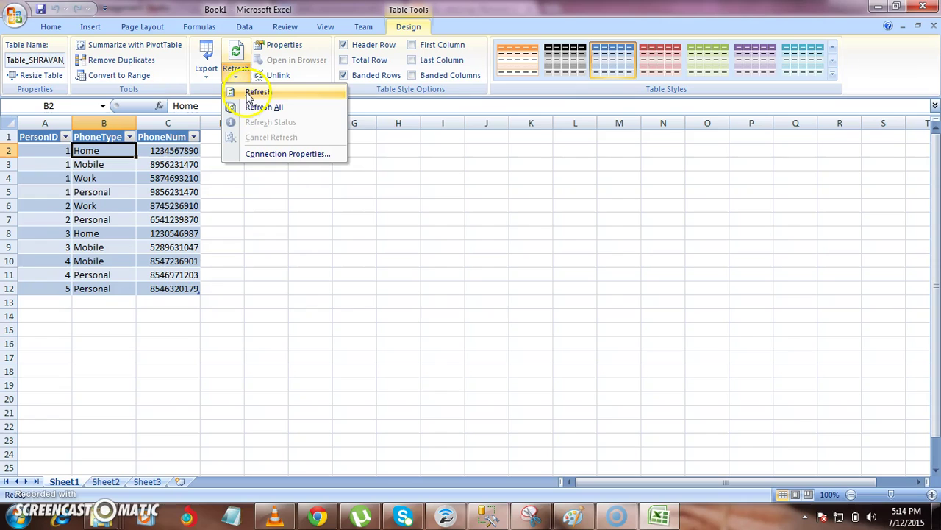
{"action": "left_click", "coordinate": [251, 191]}
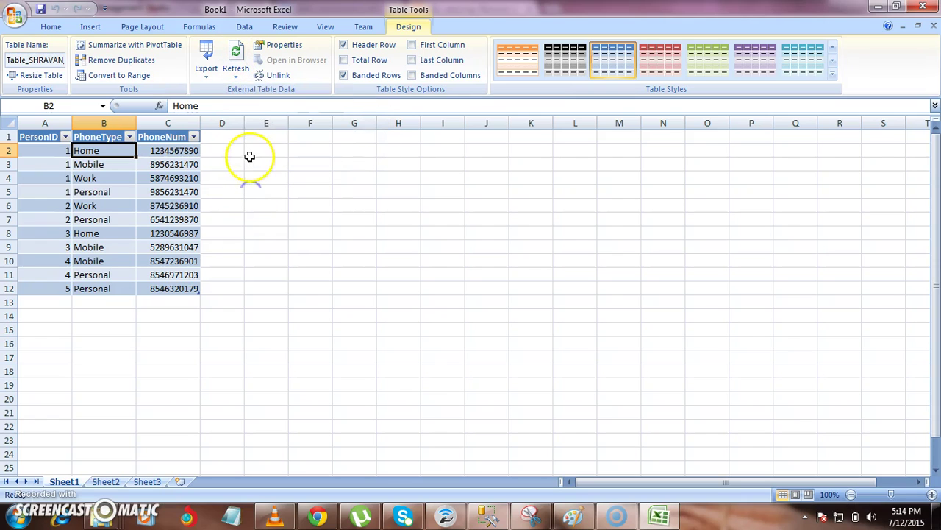
{"action": "left_click", "coordinate": [236, 73]}
{"action": "left_click", "coordinate": [243, 91]}
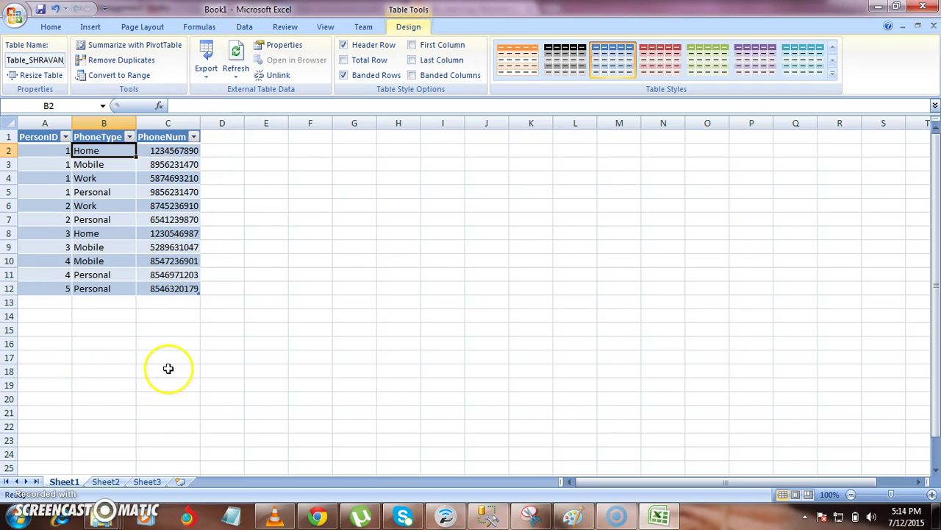
Open the imported table's connection properties and set the EmployeeContact connection to refresh every 1 minute, leaving refresh on file opening off.
{"action": "left_click", "coordinate": [245, 27]}
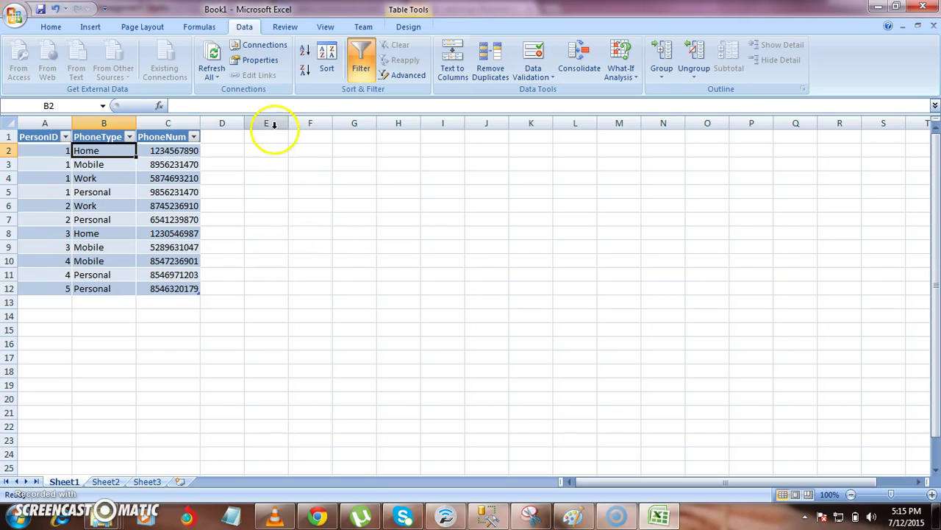
{"action": "left_click", "coordinate": [261, 64]}
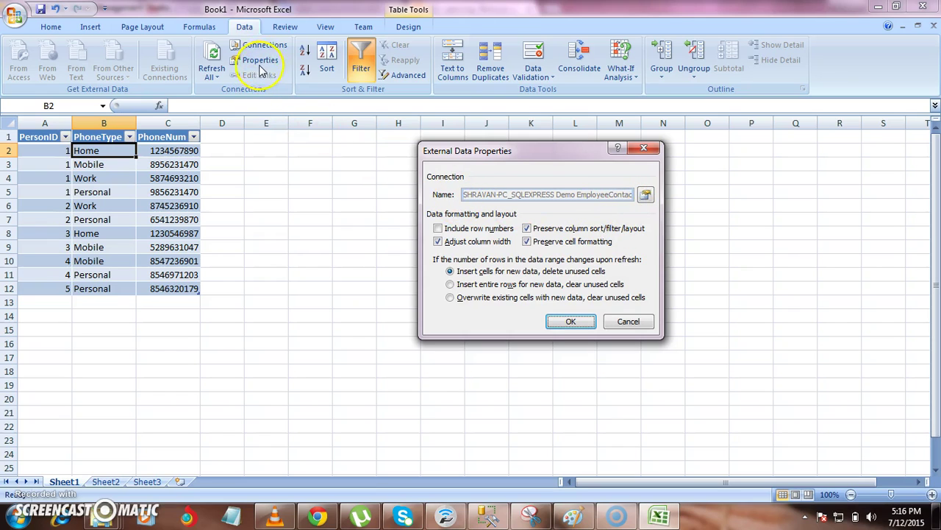
{"action": "left_click", "coordinate": [646, 195]}
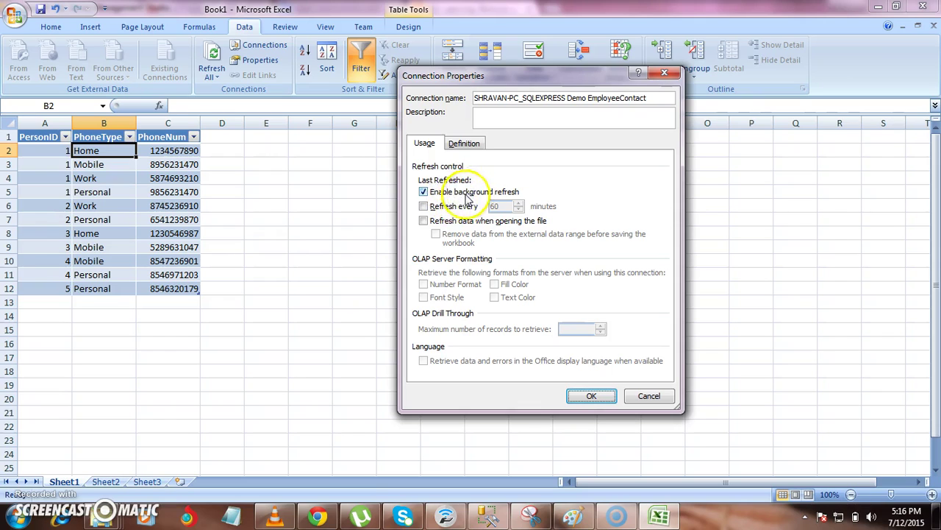
{"action": "left_click", "coordinate": [439, 209]}
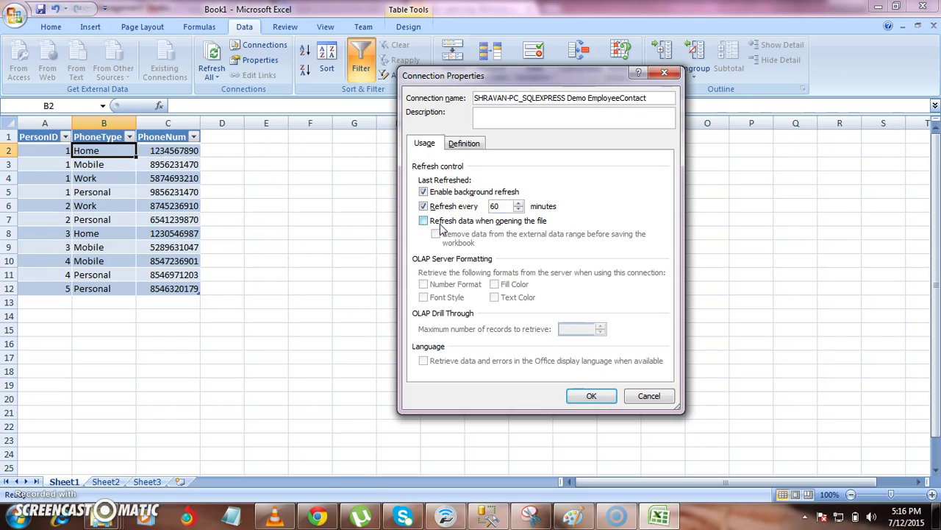
{"action": "left_click", "coordinate": [441, 223]}
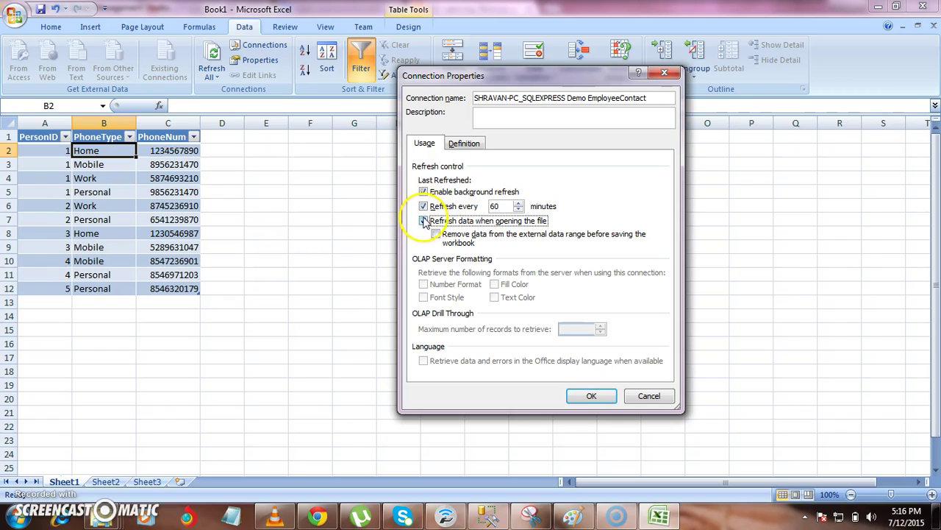
{"action": "left_click", "coordinate": [424, 222]}
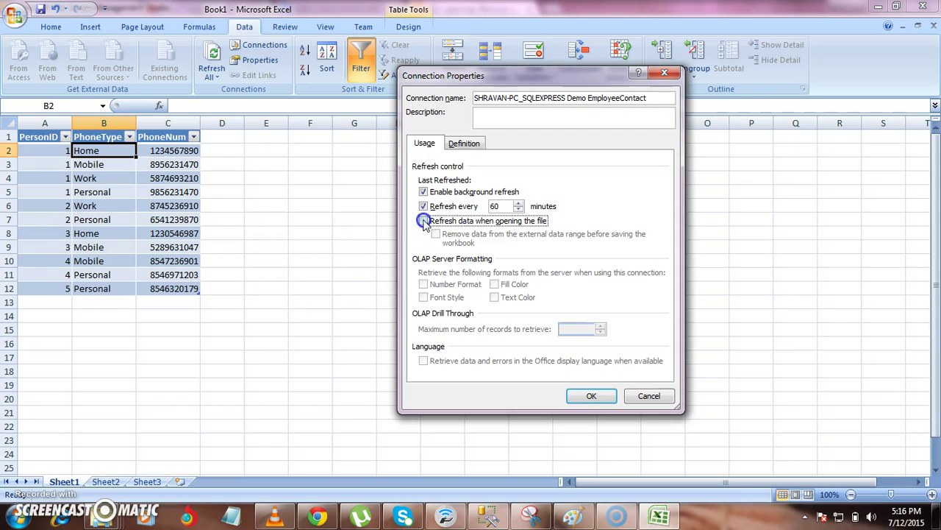
{"action": "left_click", "coordinate": [507, 206]}
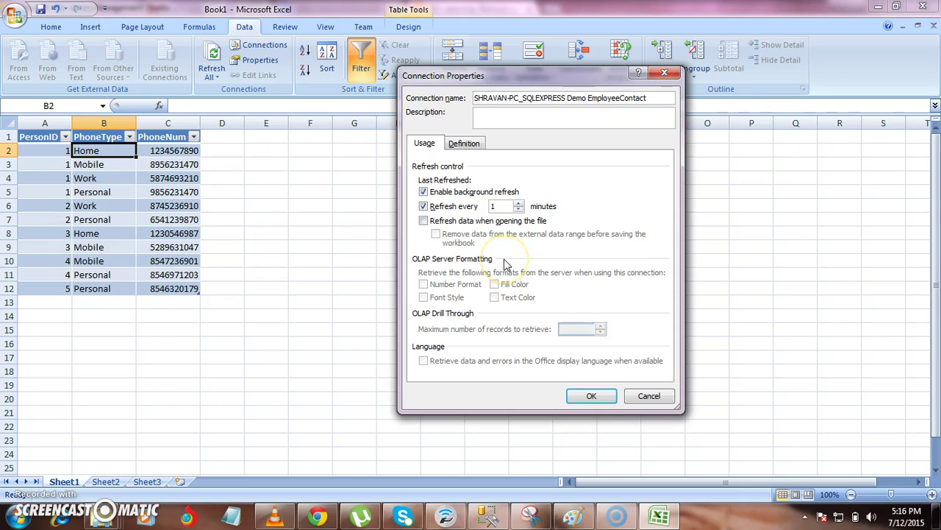
{"action": "left_click", "coordinate": [543, 303]}
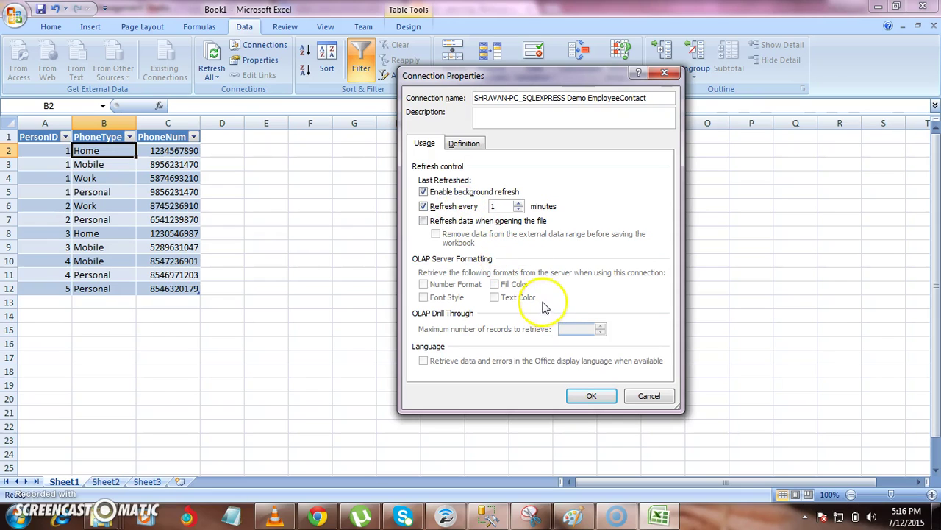
Examine the connection's definition, including the available command types and the command text for the EmployeeContact table.
{"action": "left_click", "coordinate": [467, 146]}
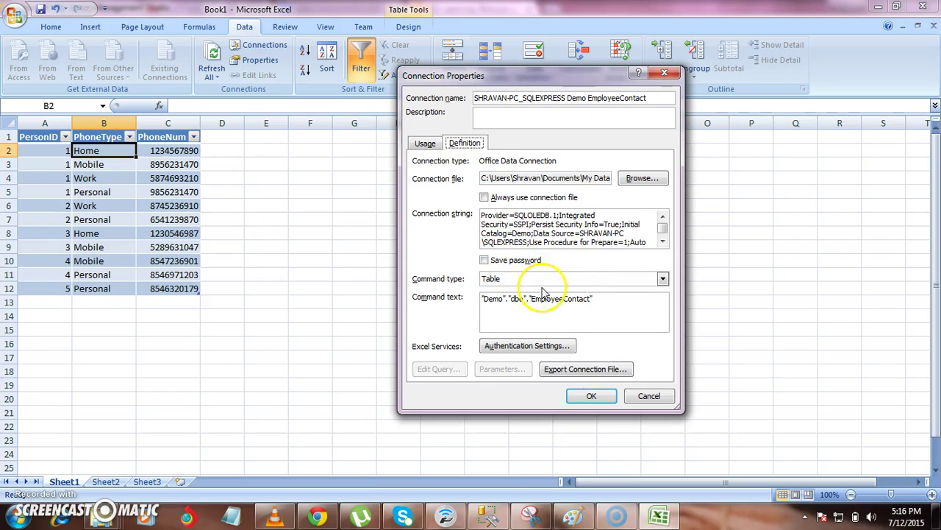
{"action": "left_click", "coordinate": [573, 279]}
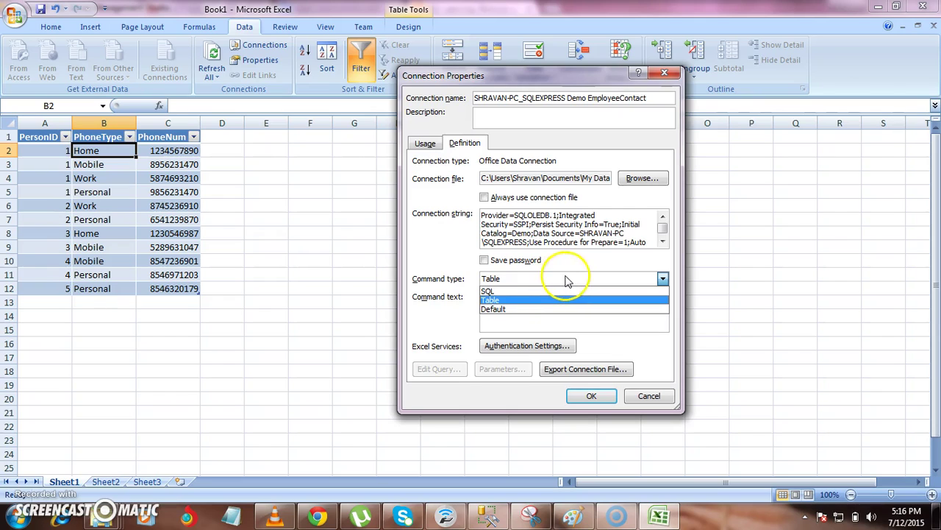
{"action": "left_click", "coordinate": [562, 300]}
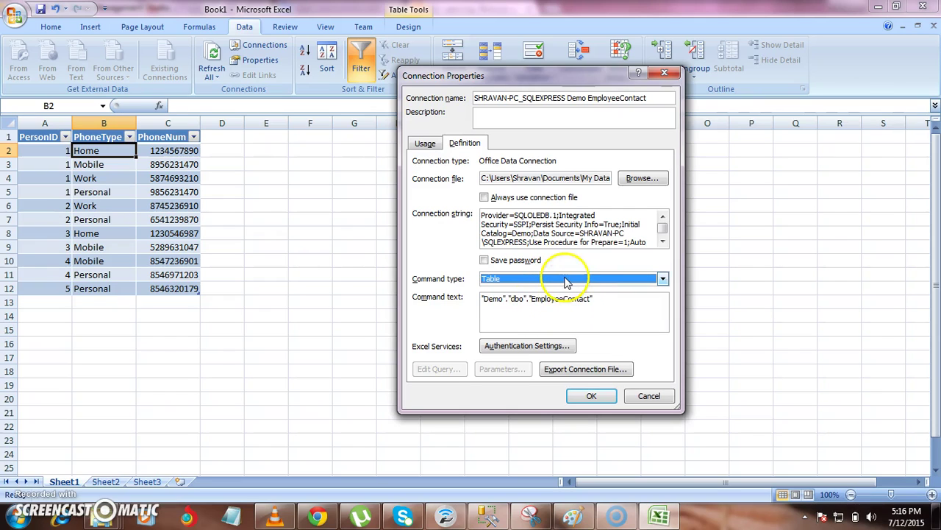
{"action": "left_click", "coordinate": [567, 281]}
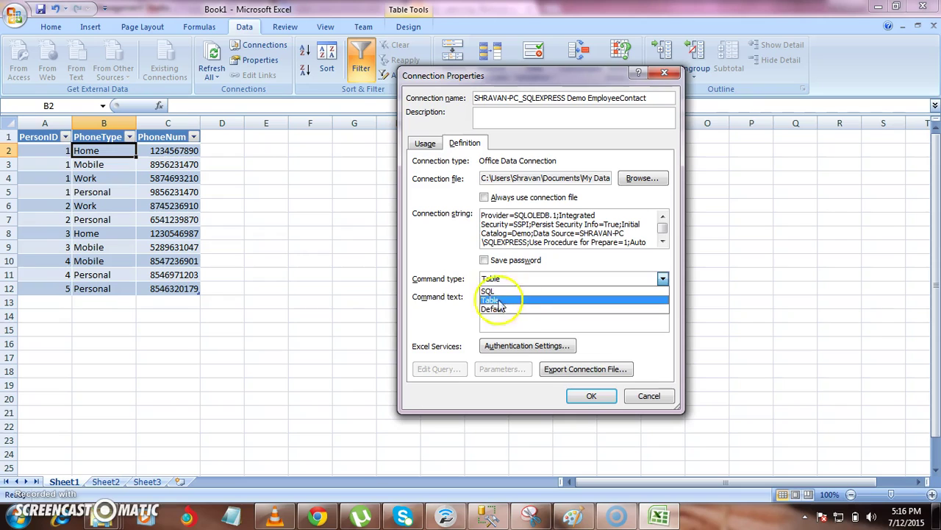
{"action": "left_click", "coordinate": [434, 320]}
{"action": "left_click", "coordinate": [524, 281]}
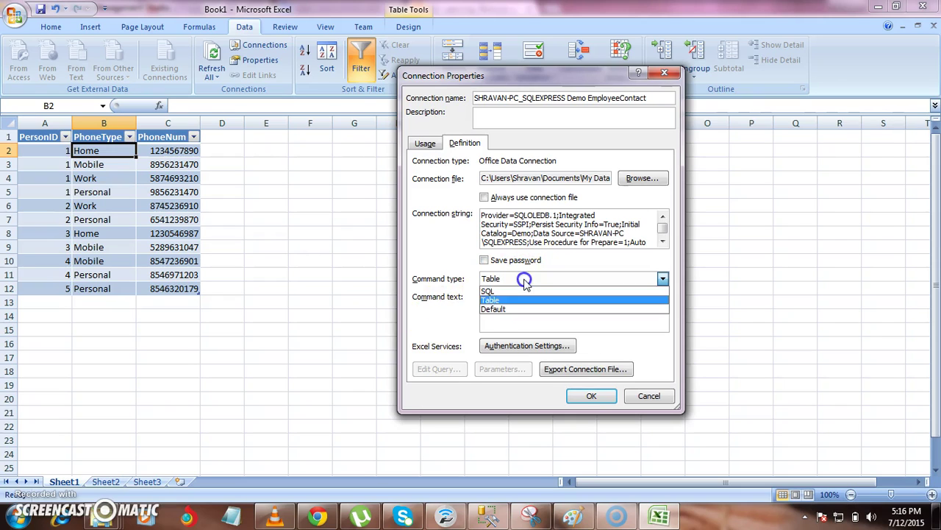
{"action": "left_click", "coordinate": [456, 328]}
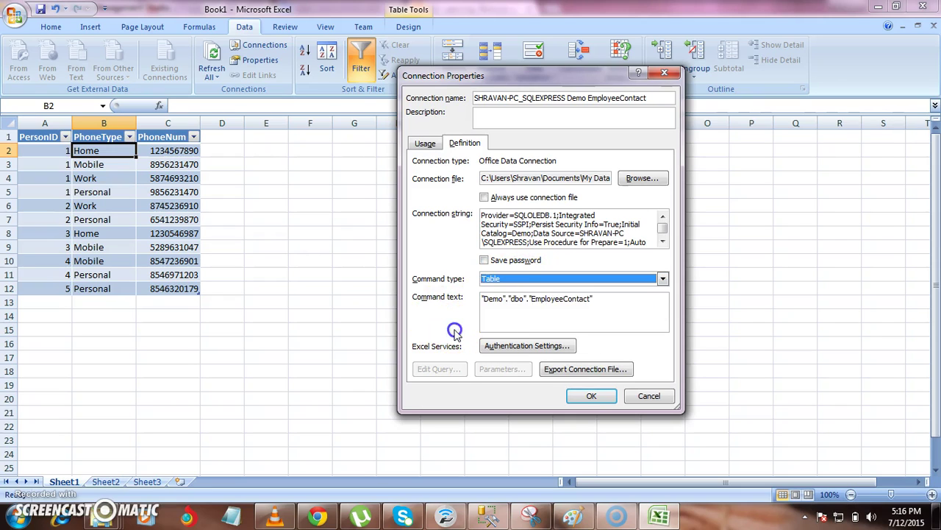
{"action": "left_click", "coordinate": [544, 302]}
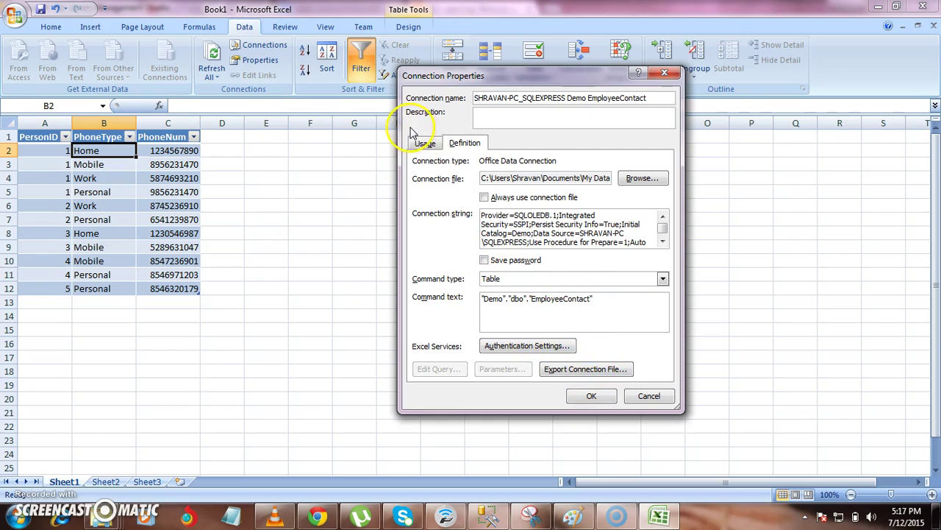
Review the connection's refresh settings once more and apply both the connection properties and the external data properties.
{"action": "left_click", "coordinate": [424, 144]}
{"action": "left_click", "coordinate": [474, 206]}
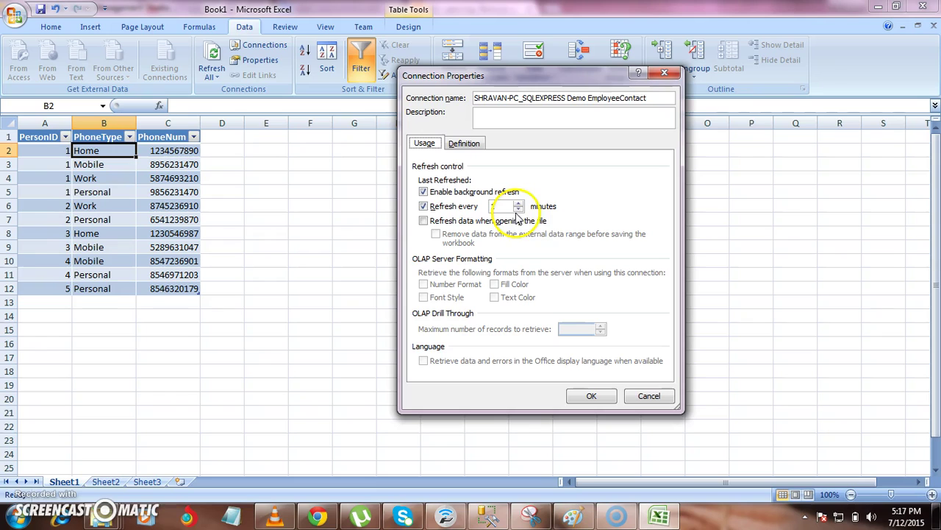
{"action": "left_click", "coordinate": [591, 398]}
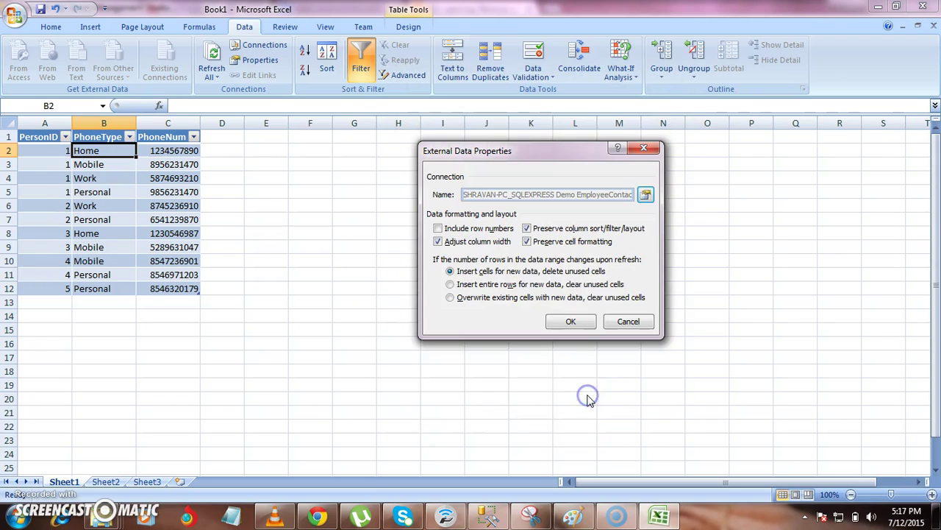
{"action": "left_click", "coordinate": [571, 323]}
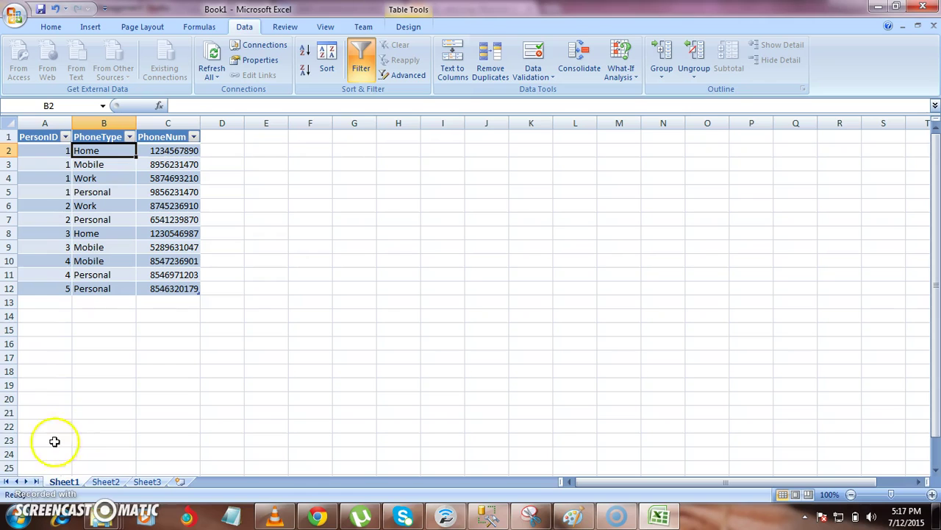
Switch to SQL Server Management Studio and execute only the INSERT statement adding Home and Mobile records for PersonID 7 to EmployeeContact.
{"action": "left_click", "coordinate": [489, 515]}
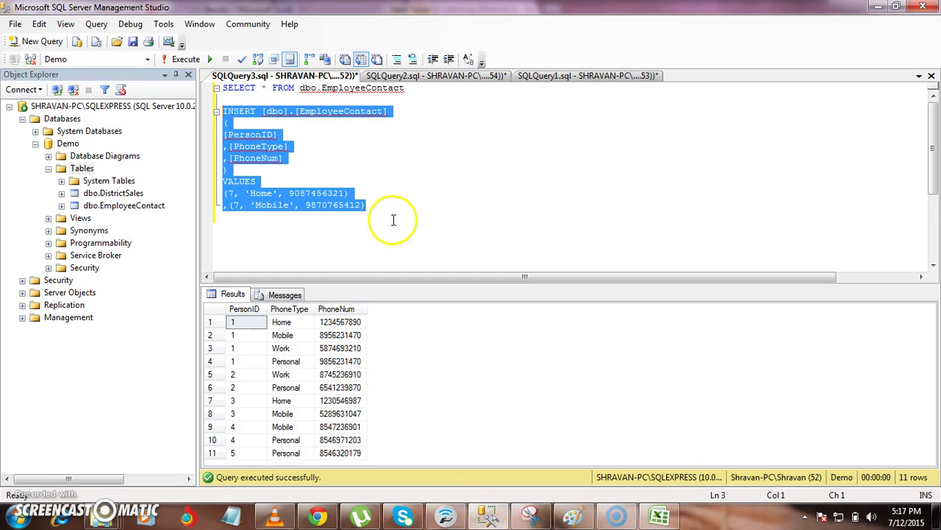
{"action": "left_click", "coordinate": [446, 182]}
{"action": "left_click", "coordinate": [380, 210]}
{"action": "key", "text": "shift+Up"}
{"action": "key", "text": "shift+Up"}
{"action": "key", "text": "shift+Up"}
{"action": "key", "text": "shift+Up"}
{"action": "key", "text": "shift+Up"}
{"action": "key", "text": "shift+Up"}
{"action": "key", "text": "shift+Up"}
{"action": "key", "text": "shift+Up"}
{"action": "key", "text": "shift+Up"}
{"action": "key", "text": "F5"}
{"action": "left_click", "coordinate": [489, 180]}
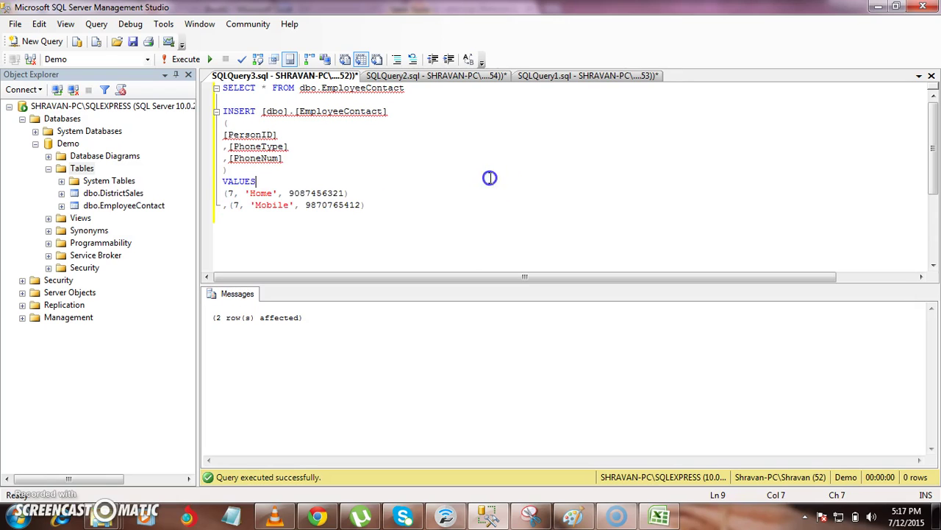
Execute only SELECT * FROM dbo.EmployeeContact and check the end of the results for the PersonID 7 records.
{"action": "left_click", "coordinate": [371, 210]}
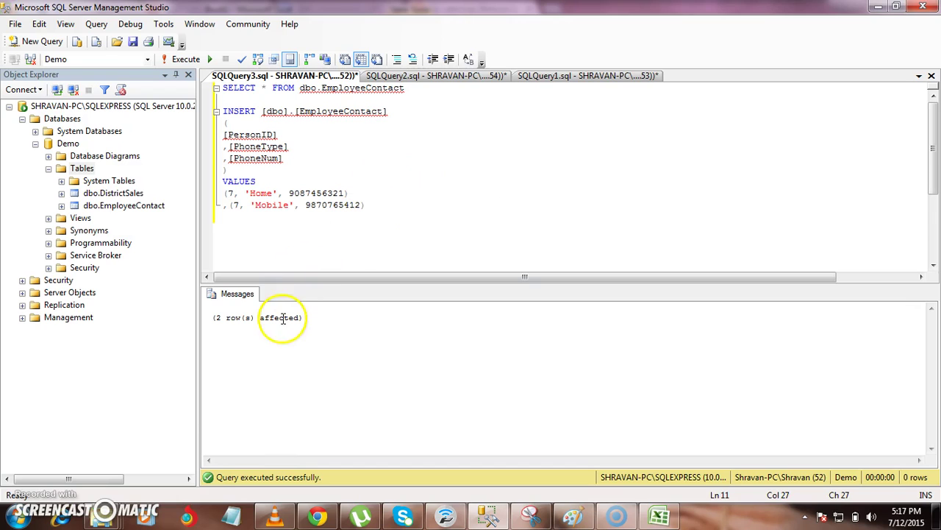
{"action": "left_click", "coordinate": [409, 92]}
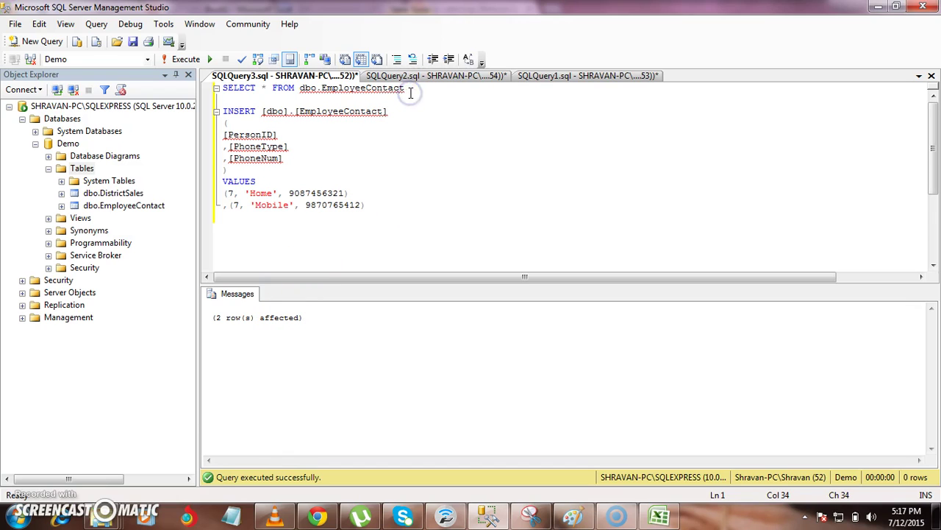
{"action": "key", "text": "shift+Home"}
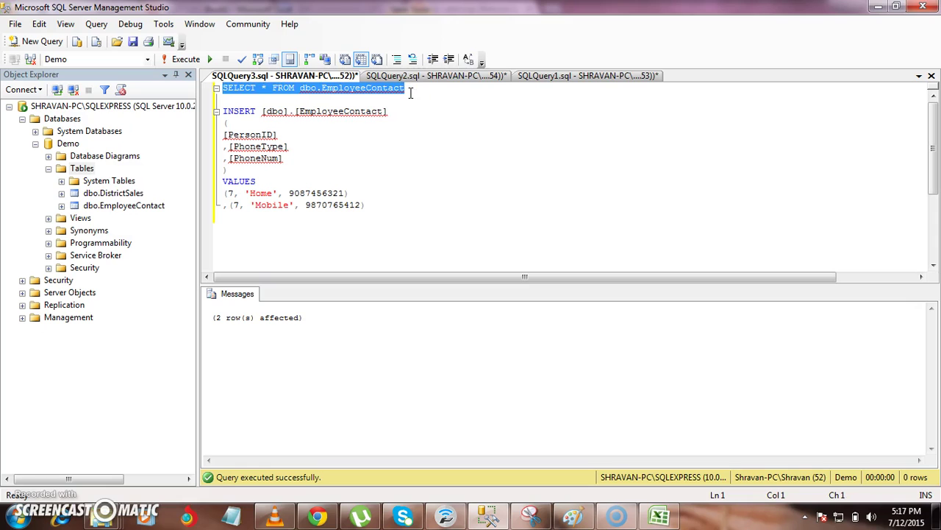
{"action": "key", "text": "F5"}
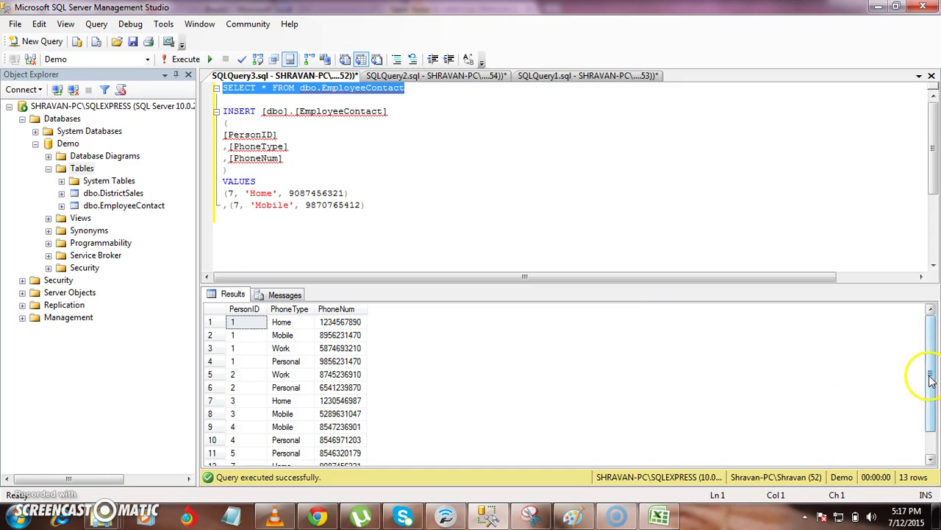
{"action": "left_click_drag", "start_coordinate": [930, 377], "coordinate": [931, 393]}
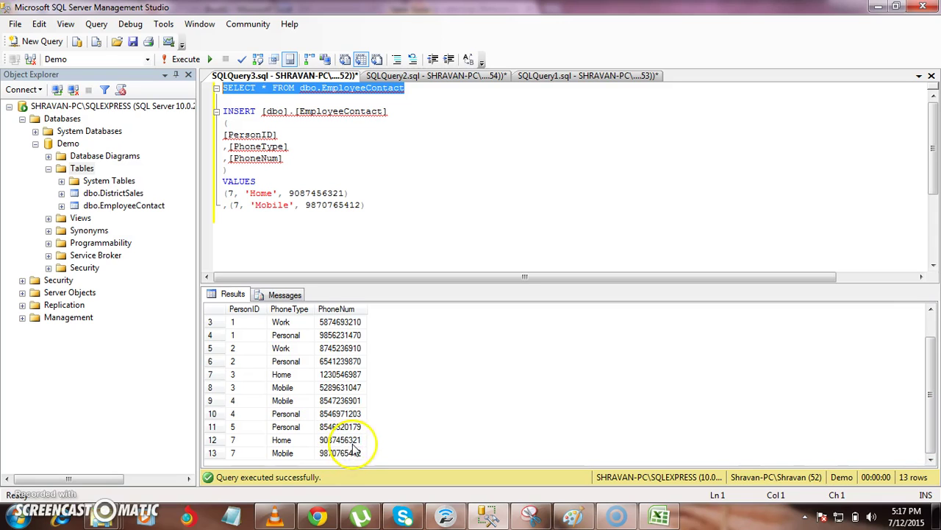
{"action": "left_click", "coordinate": [373, 206]}
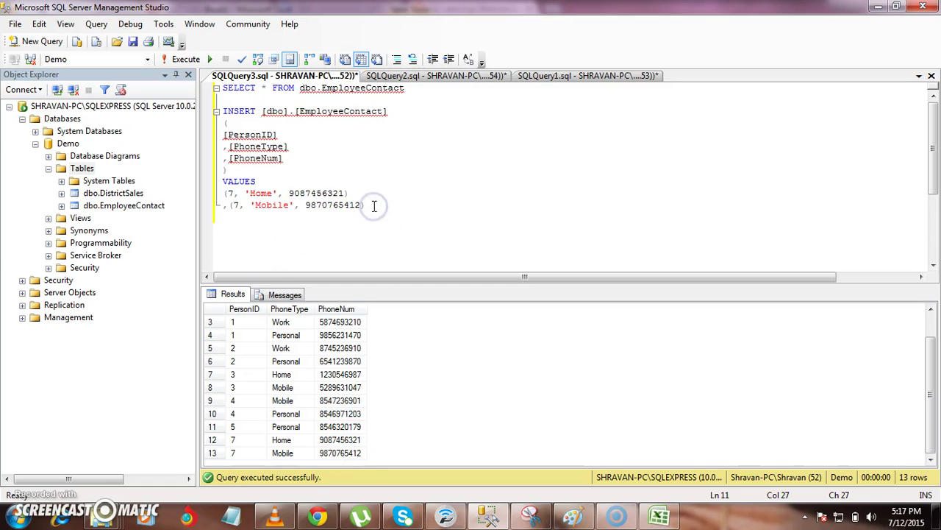
Switch to the Excel workbook and examine the refresh options and the EmployeeContact table for automatically refreshed PersonID 7 rows.
{"action": "key", "text": "alt+Tab"}
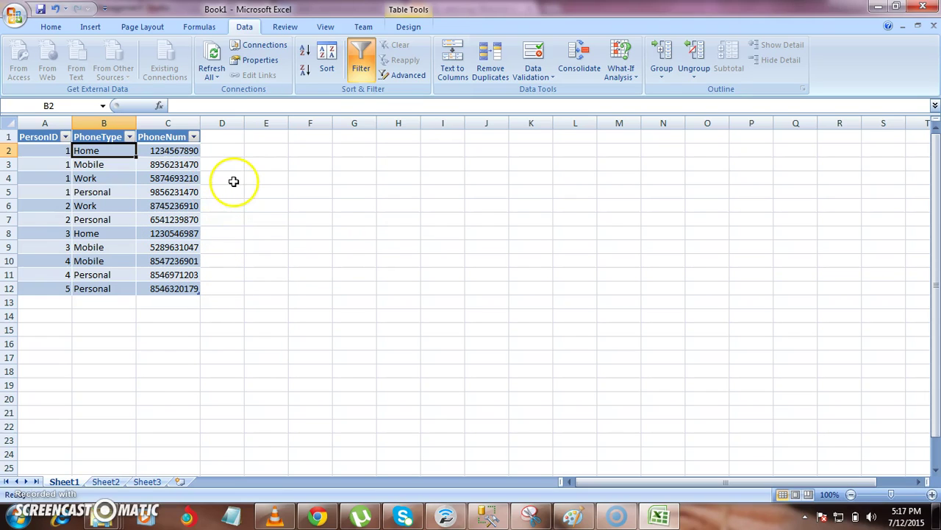
{"action": "left_click", "coordinate": [213, 78]}
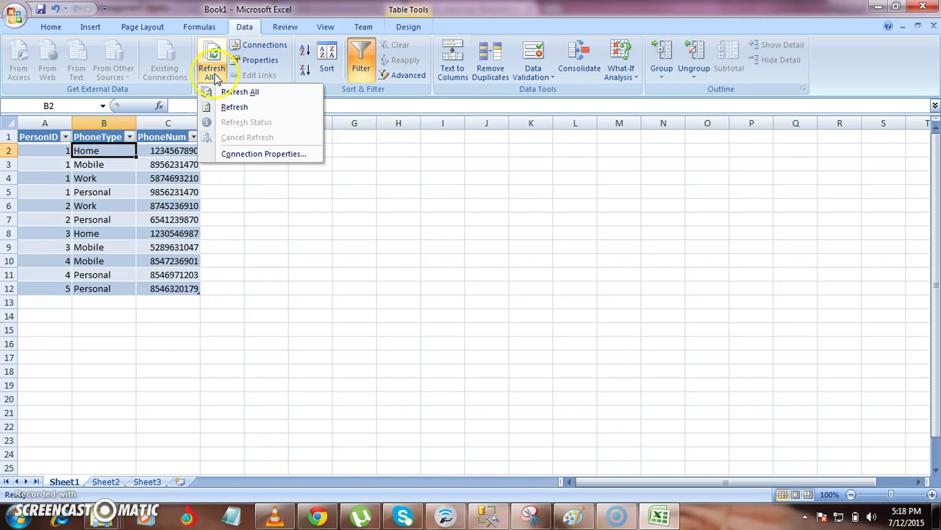
{"action": "left_click", "coordinate": [270, 229]}
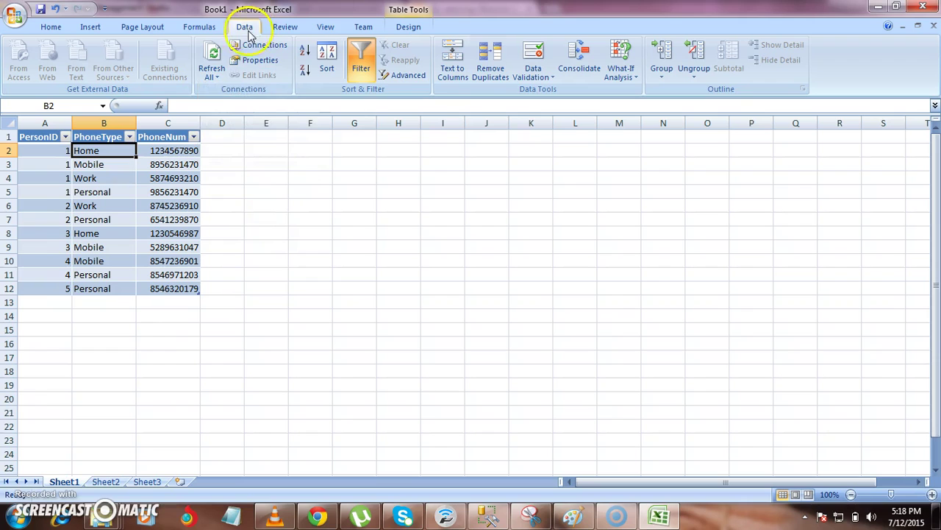
{"action": "left_click", "coordinate": [211, 78]}
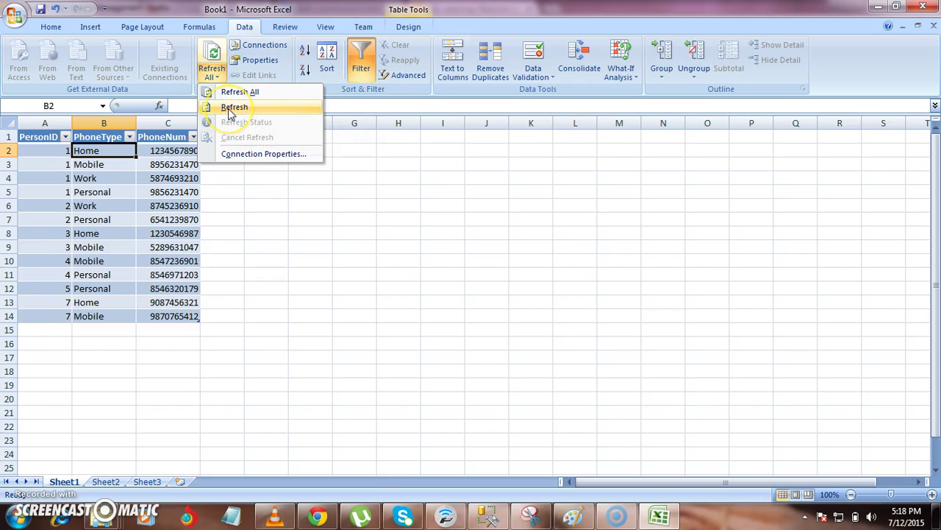
{"action": "left_click", "coordinate": [215, 203]}
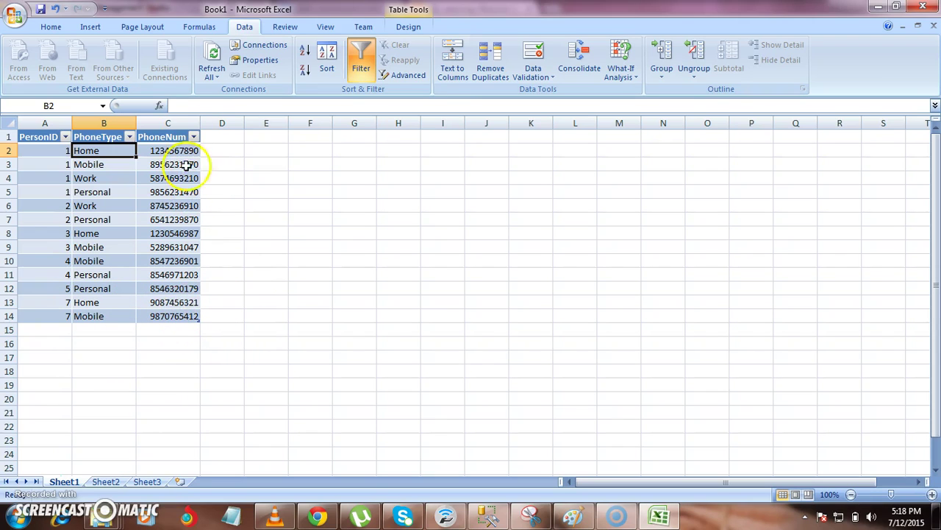
{"action": "left_click", "coordinate": [212, 77]}
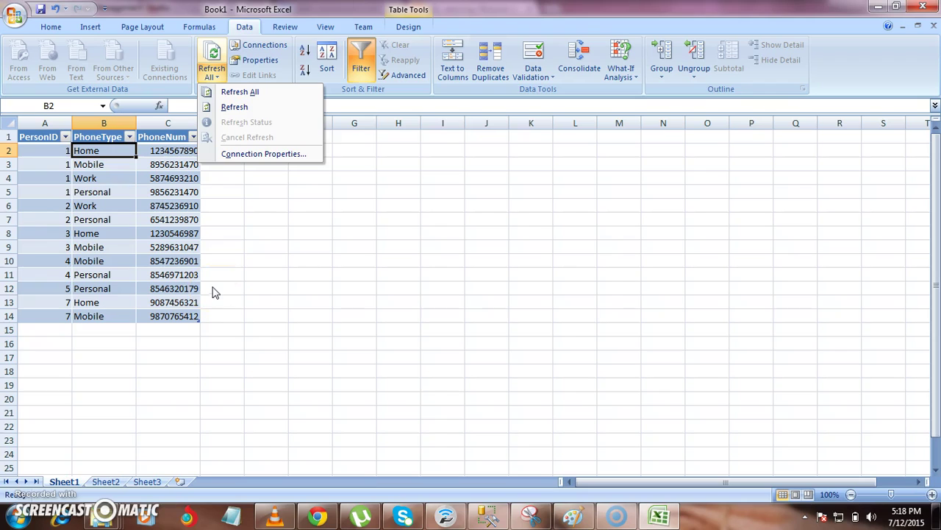
{"action": "left_click", "coordinate": [253, 109]}
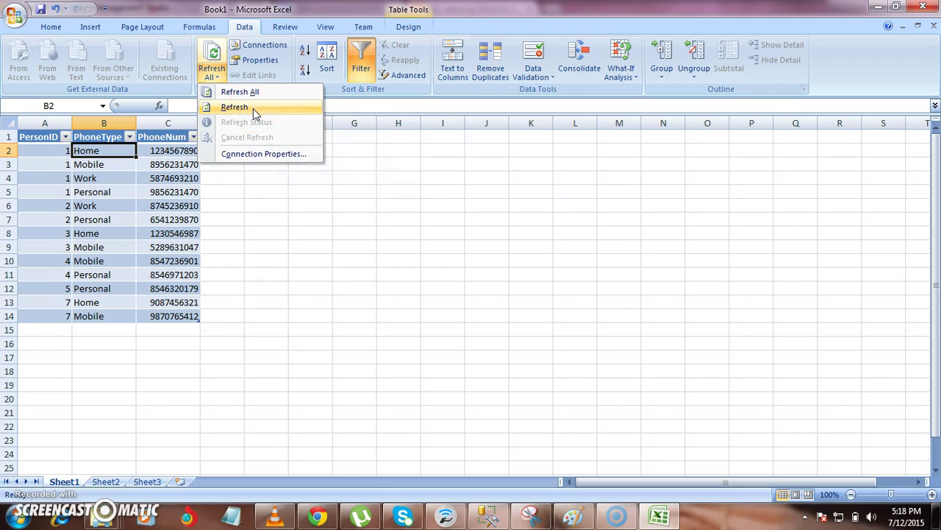
{"action": "left_click", "coordinate": [290, 288]}
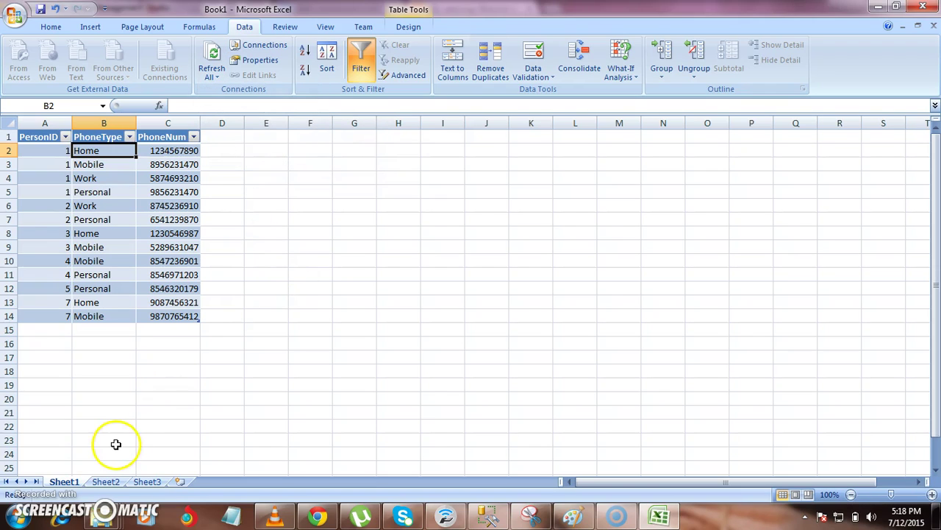